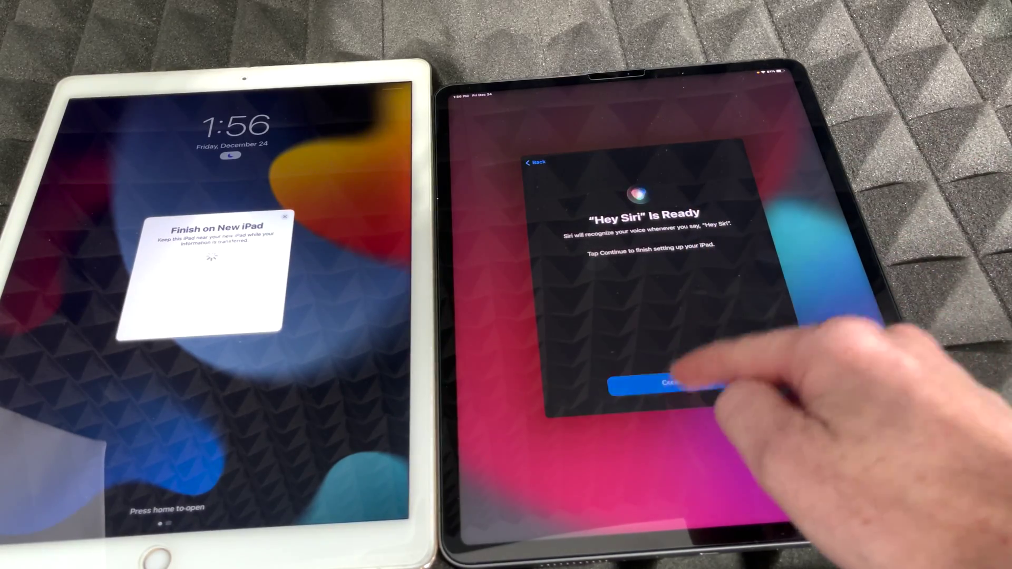
Accept Hey Siri and answer the Improve Siri & Dictation prompt
click(672, 383)
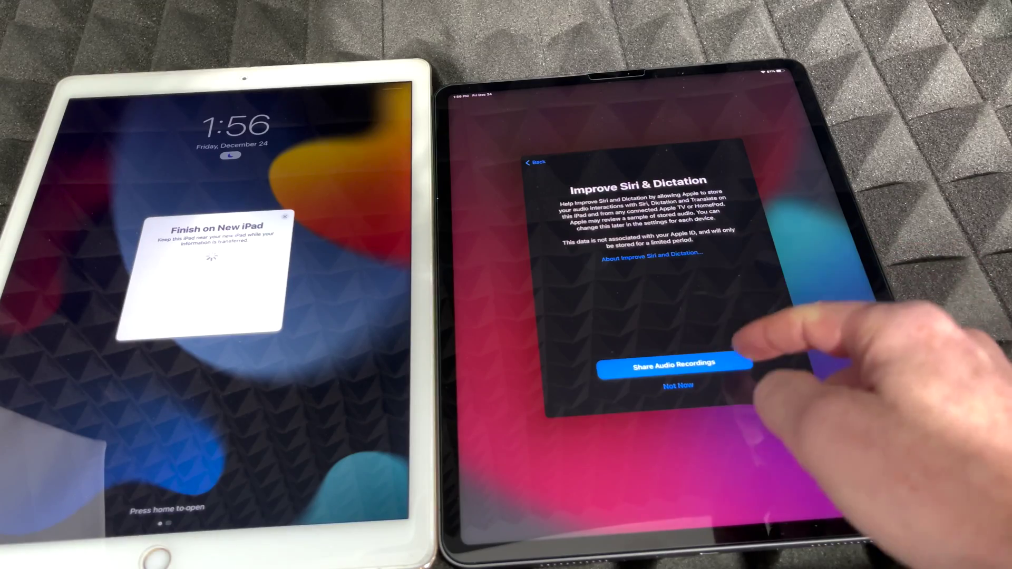
click(696, 366)
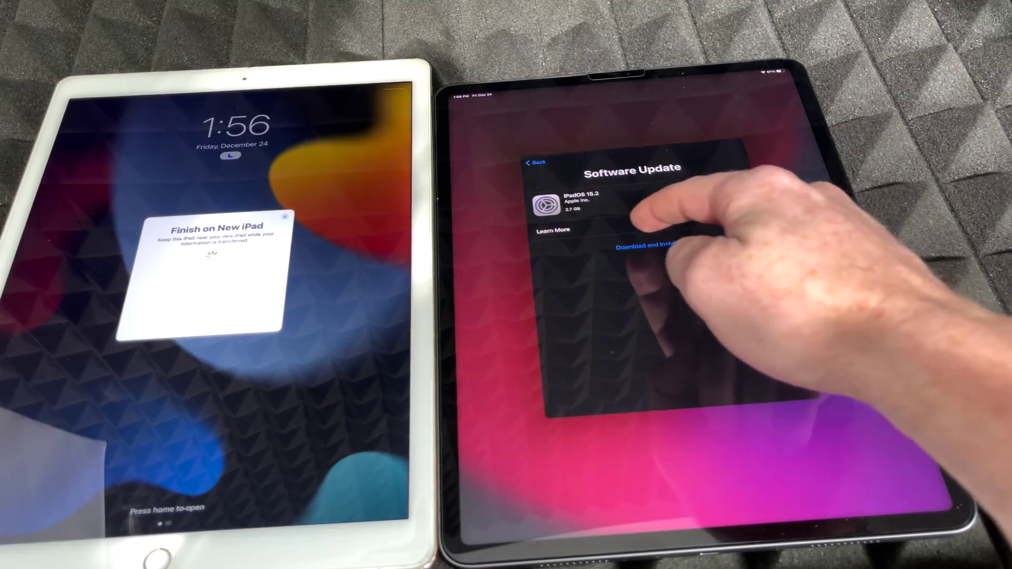
Download and install the iPadOS 15.2 update, then wait for the restore to finish
click(648, 245)
click(599, 277)
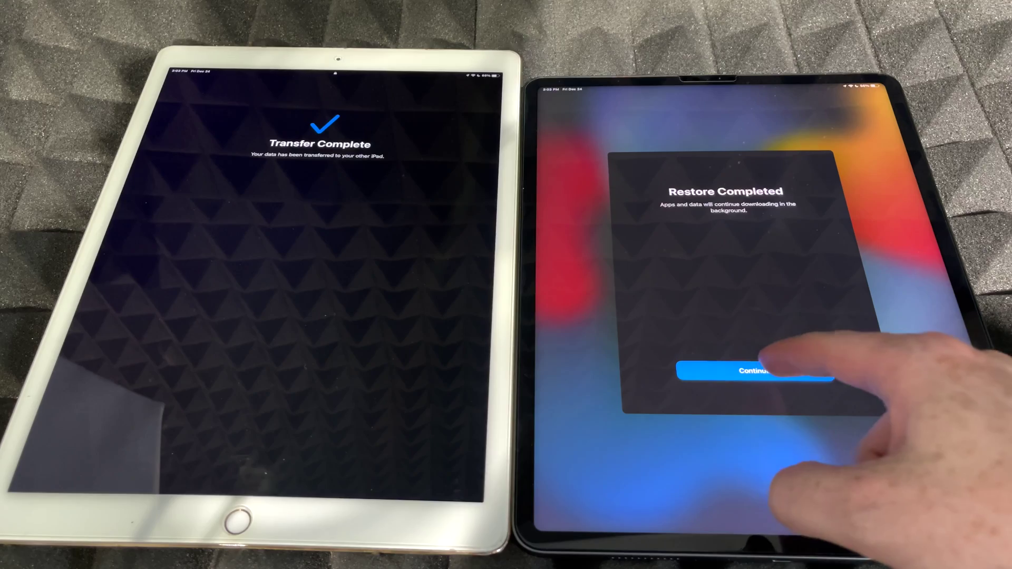
Continue past Restore Completed and the Apple ID settings update
click(744, 371)
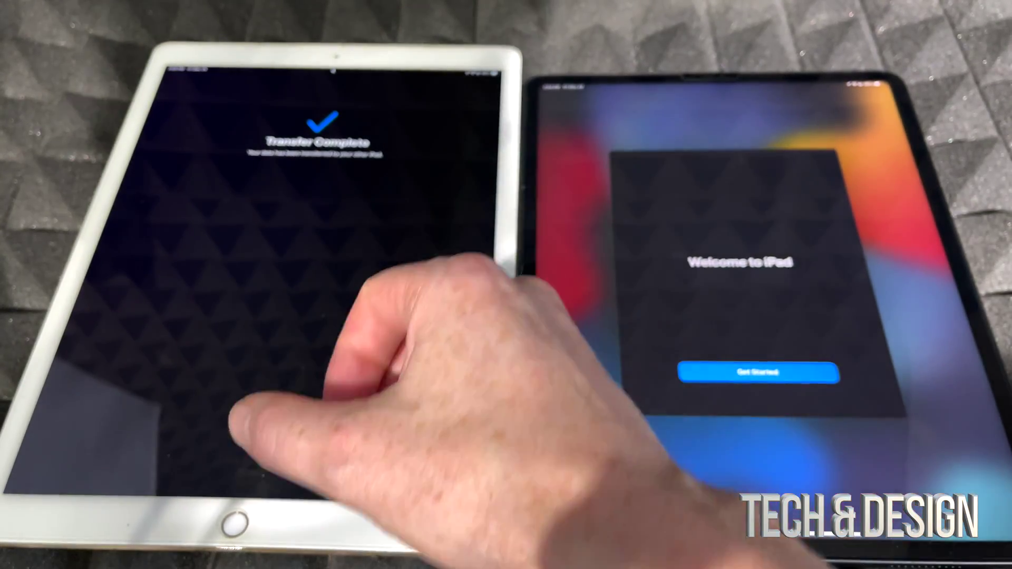
click(792, 373)
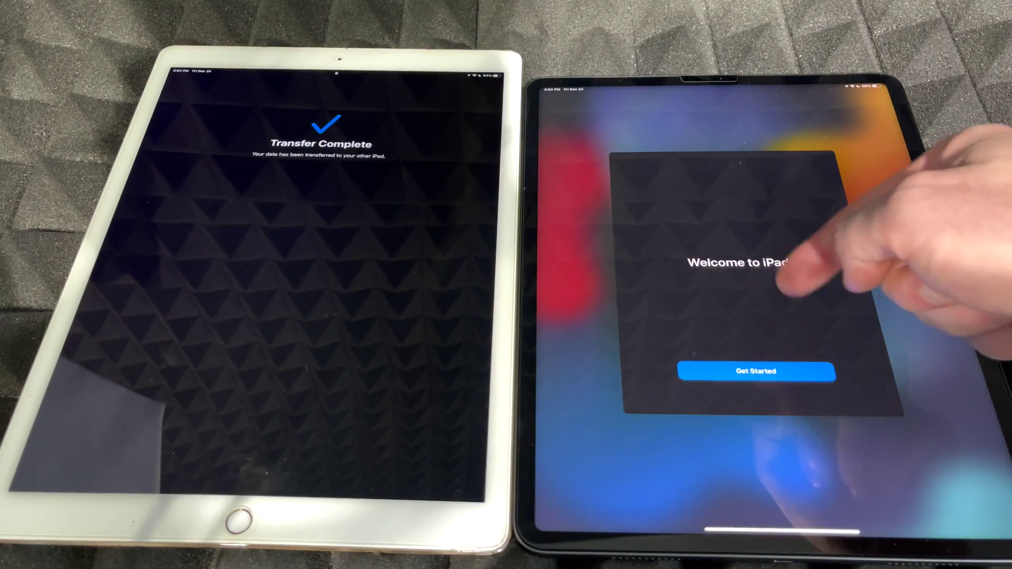
Choose Get Started on Welcome to iPad to reach the home screen
click(757, 371)
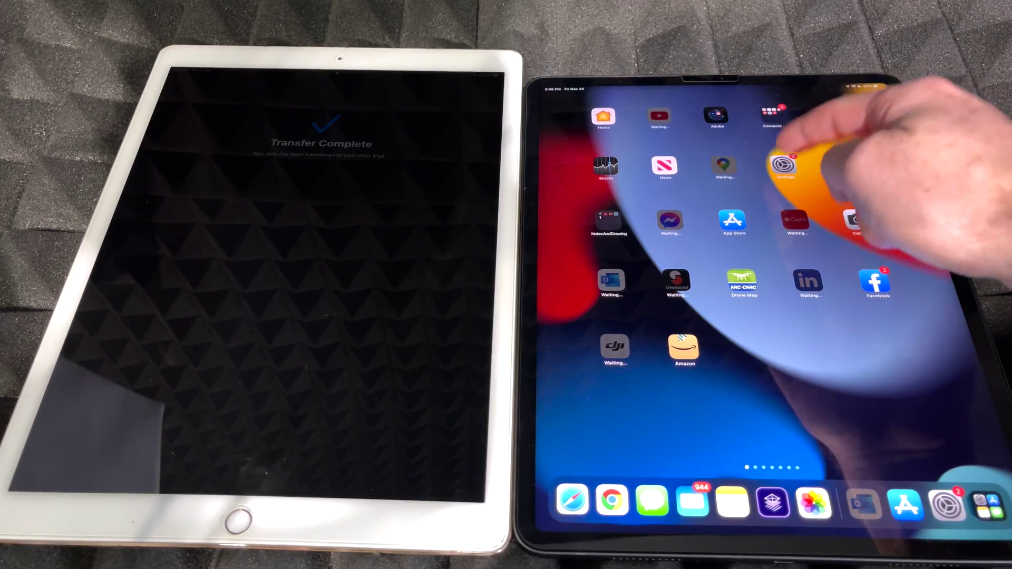
Launch the Settings app on the new iPad, landing on General
click(784, 165)
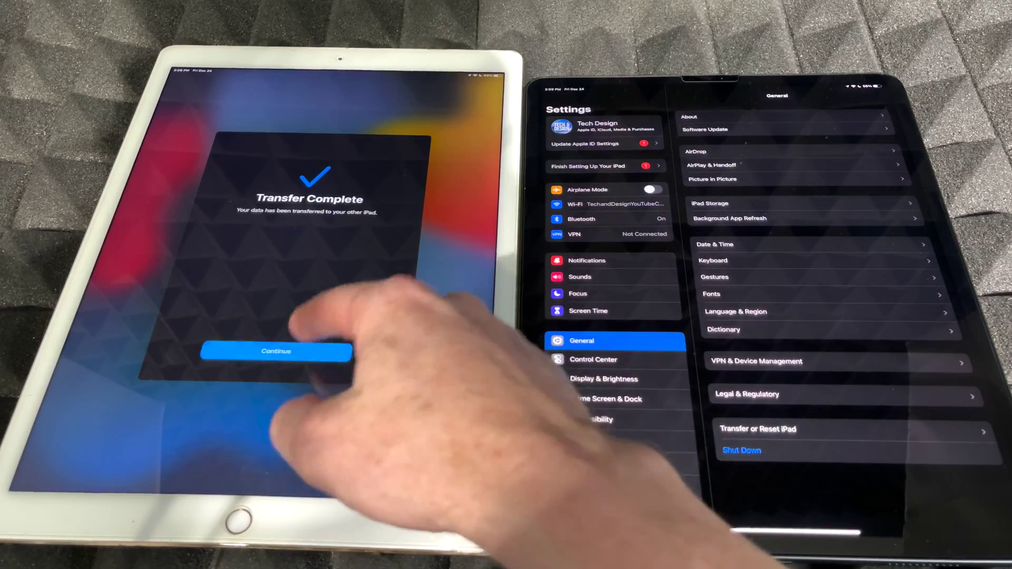
On the old iPad, continue past Transfer Complete and decline erasing it
click(276, 351)
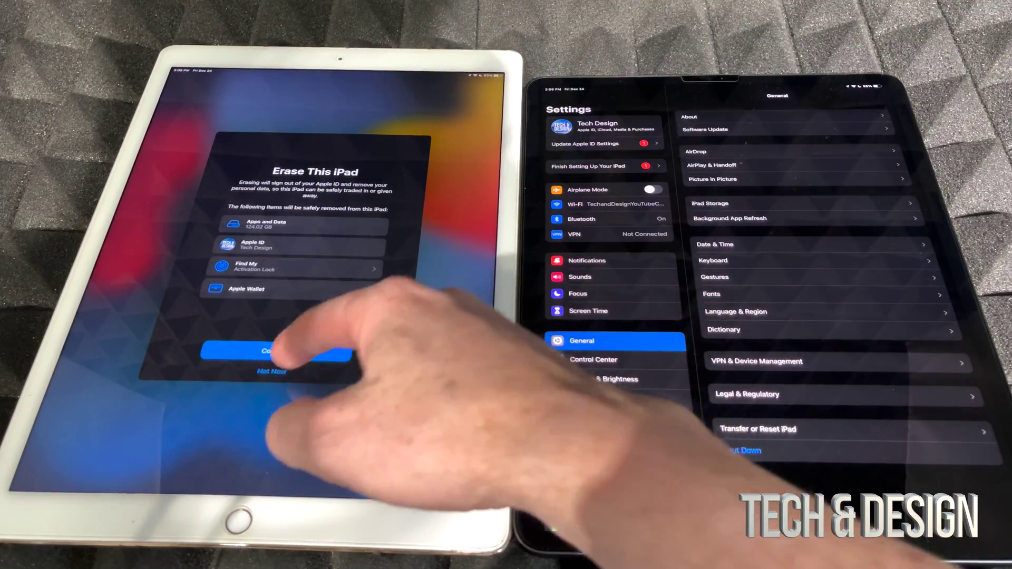
click(271, 371)
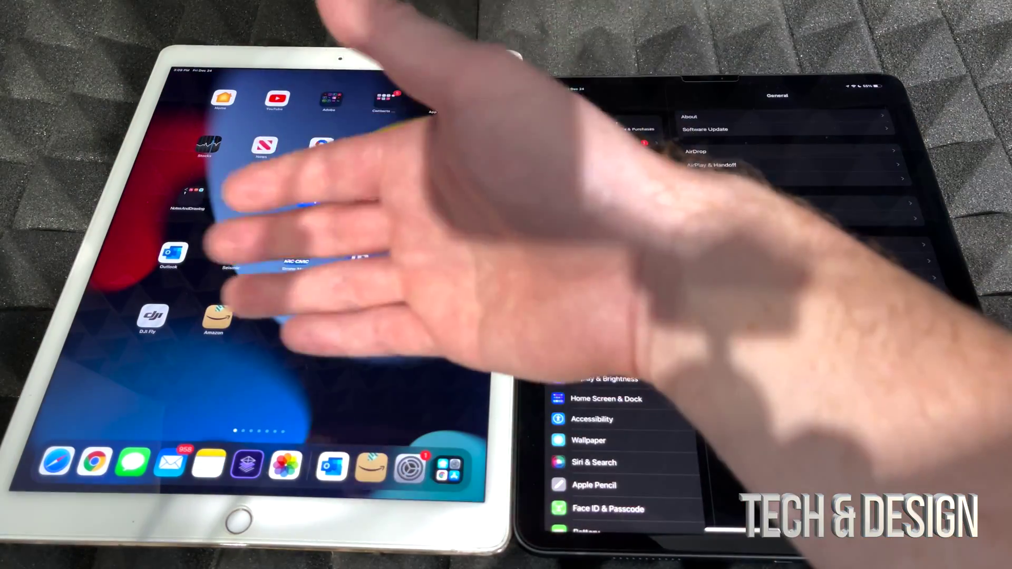
scroll(791, 316, up, 10)
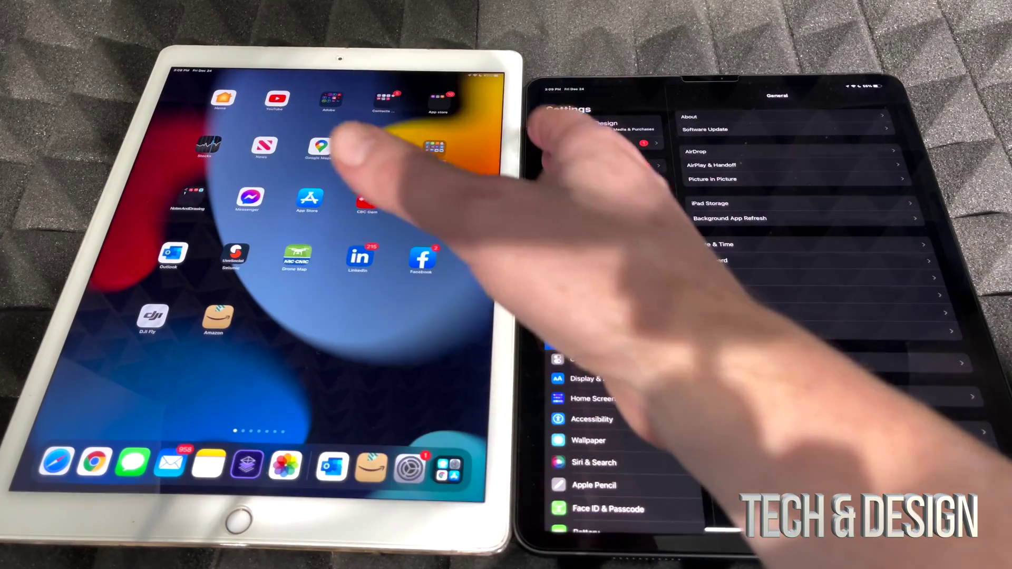